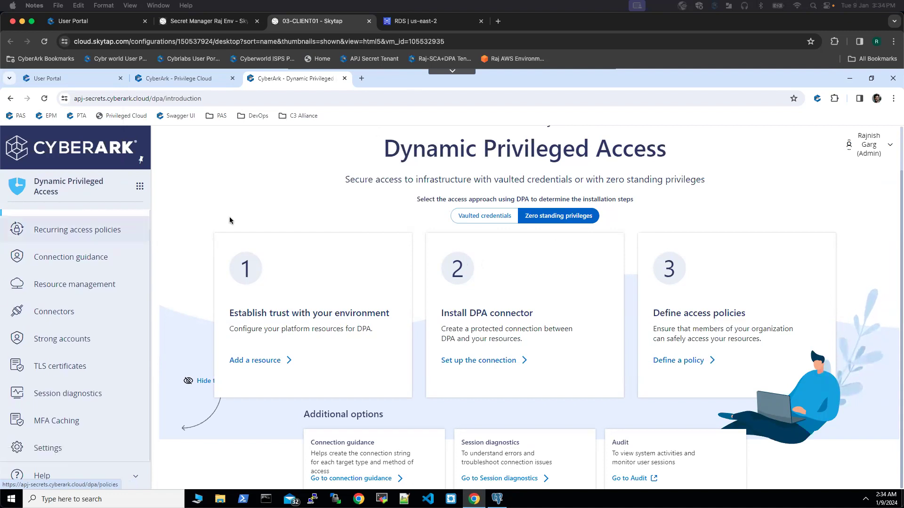
Step: Review the connectivity and security details of database-1 in Amazon RDS, and return to the Skytap client desktop
{"action": "left_click", "coordinate": [421, 23]}
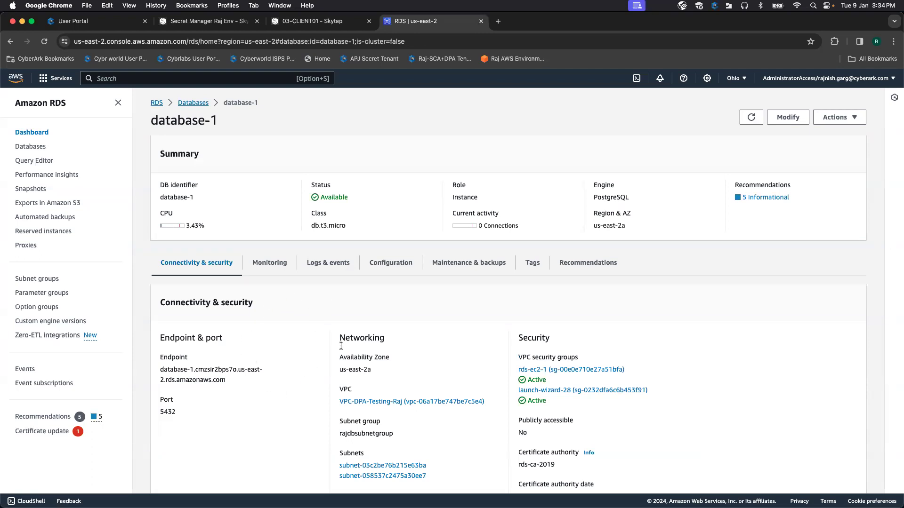
{"action": "left_click", "coordinate": [319, 21]}
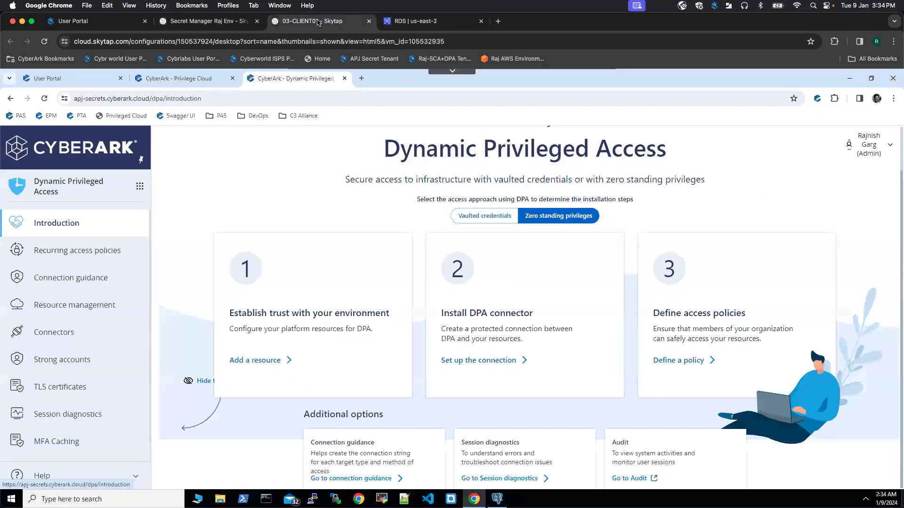
Step: Search the Privilege Cloud accounts for postgres and examine the found account's detailed properties
{"action": "left_click", "coordinate": [198, 78]}
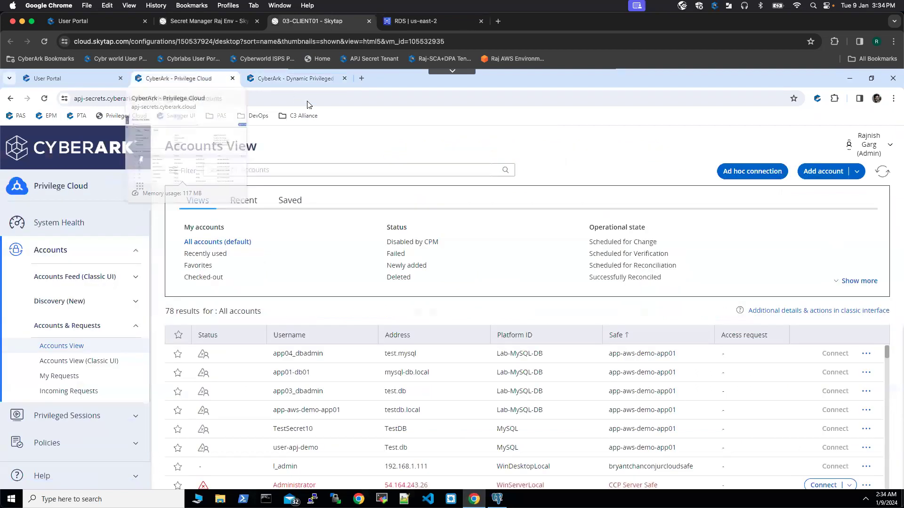
{"action": "left_click", "coordinate": [276, 169]}
{"action": "type", "text": "postgres"}
{"action": "key", "text": "Return"}
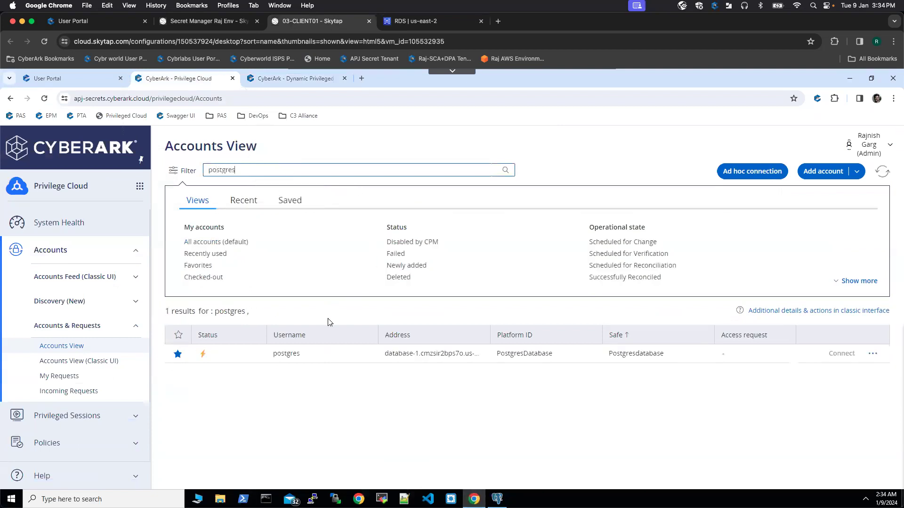
{"action": "left_click", "coordinate": [337, 354]}
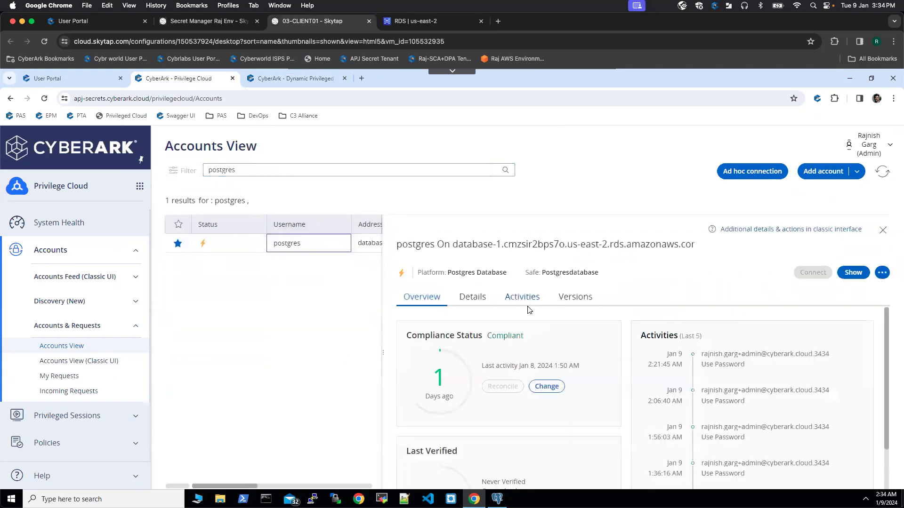
{"action": "left_click", "coordinate": [472, 297]}
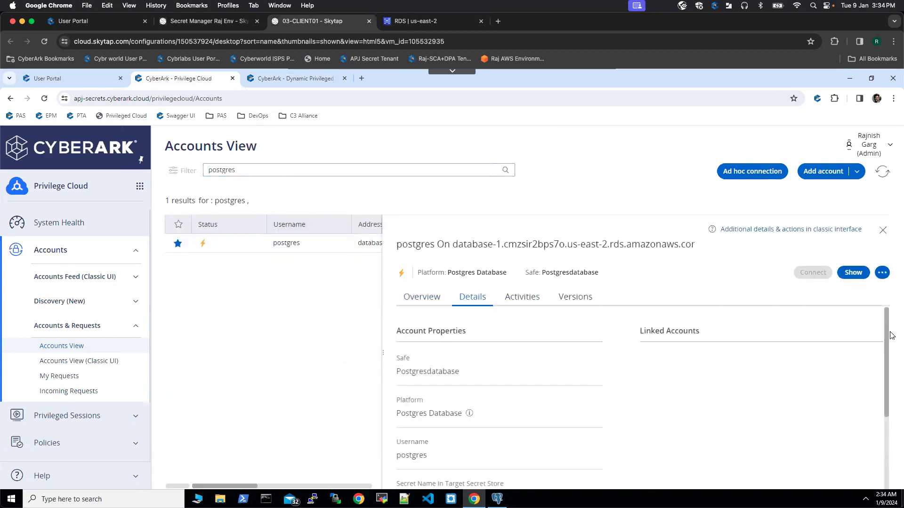
{"action": "left_click_drag", "start_coordinate": [886, 338], "coordinate": [866, 292]}
Step: Switch to pgAdmin and start registering a new server named DPA Zero Standing DB Access under Servers
{"action": "left_click", "coordinate": [289, 78]}
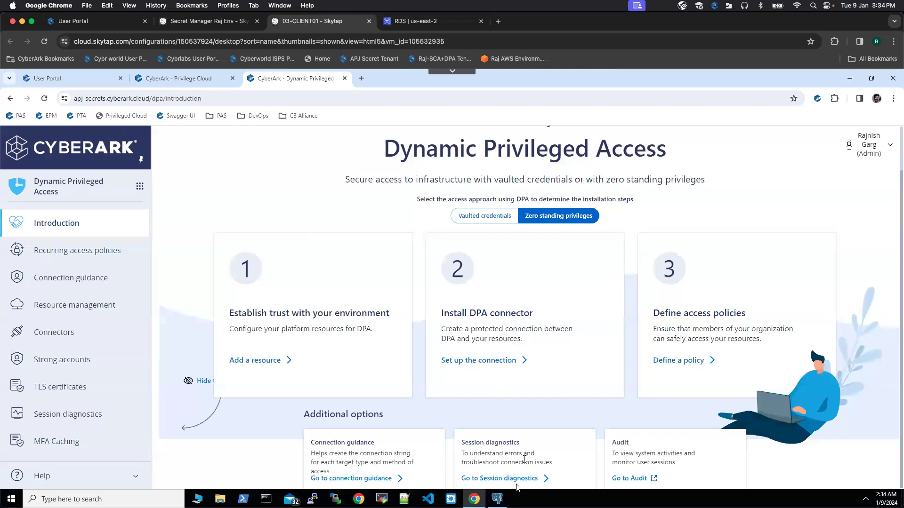
{"action": "left_click", "coordinate": [497, 499]}
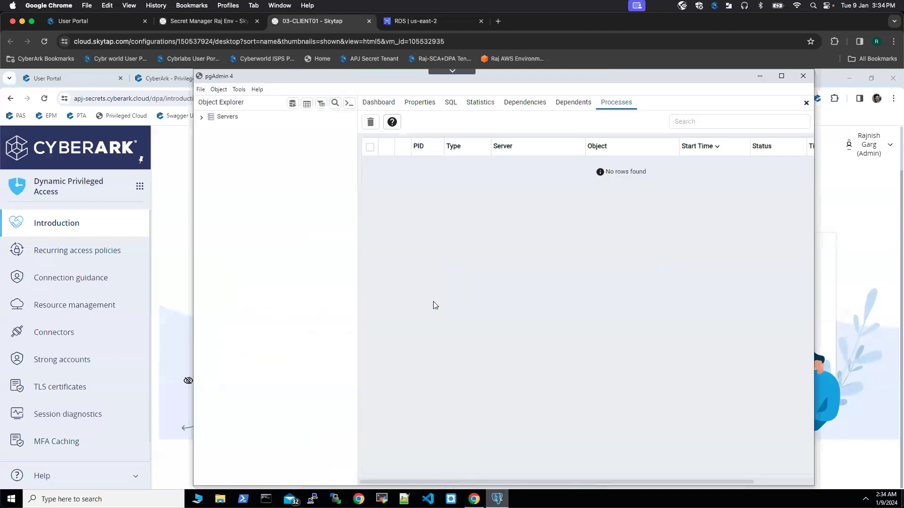
{"action": "right_click", "coordinate": [219, 120]}
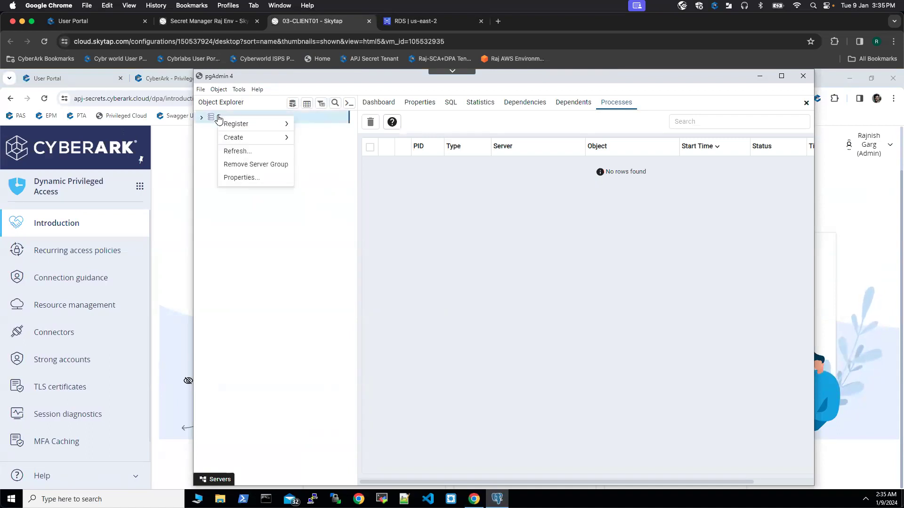
{"action": "mouse_move", "coordinate": [252, 125]}
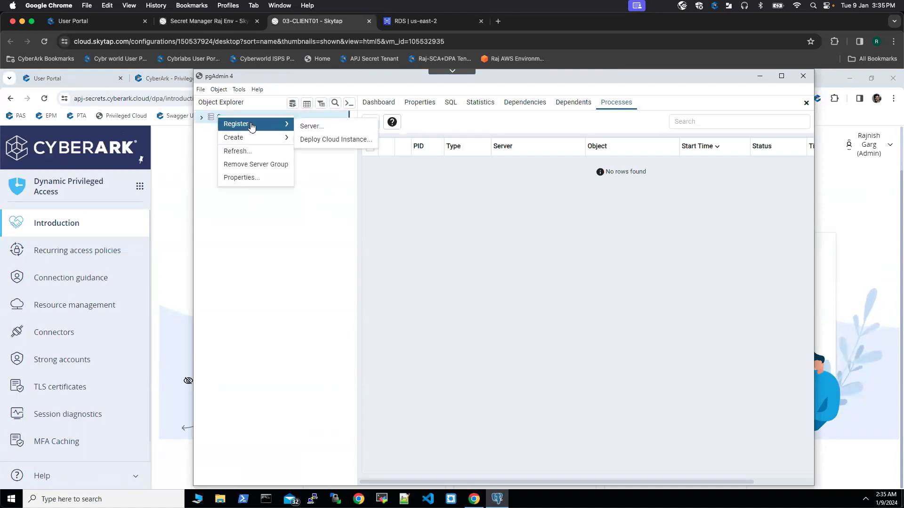
{"action": "left_click", "coordinate": [314, 128]}
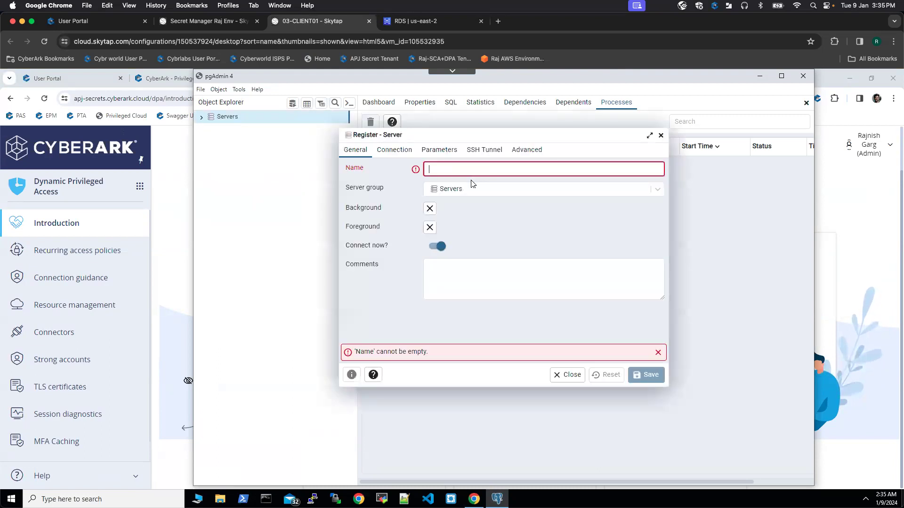
{"action": "type", "text": "DPA "}
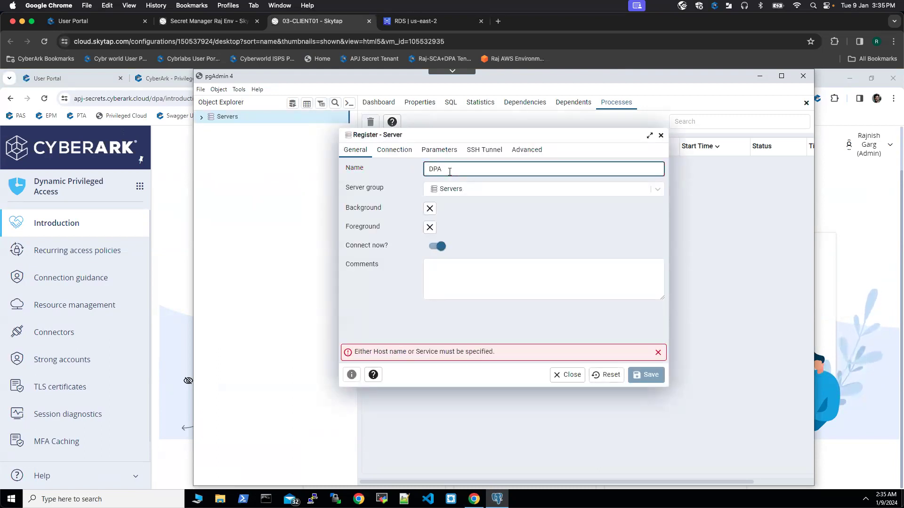
{"action": "type", "text": "Zero Standing DB Access"}
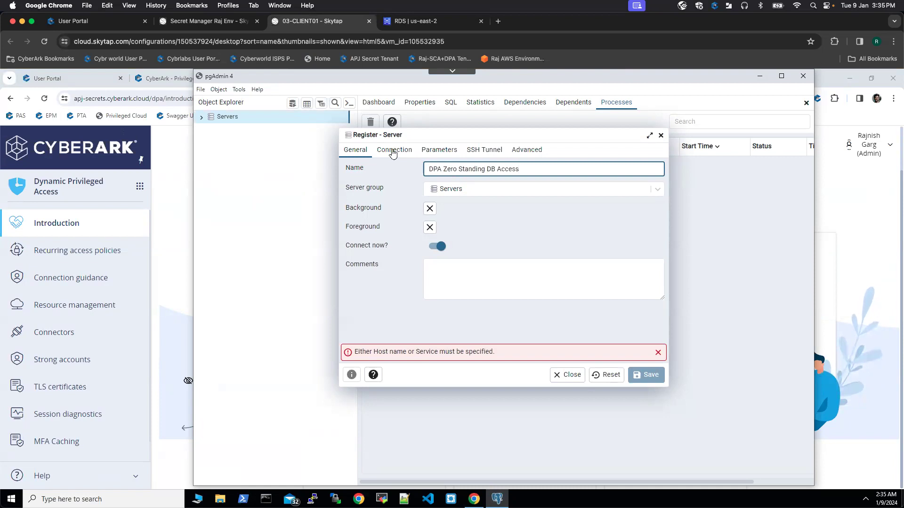
Step: Go to the registration's connection settings and copy the PostgreSQL database hostname from Connection guidance in Dynamic Privileged Access
{"action": "left_click", "coordinate": [394, 152]}
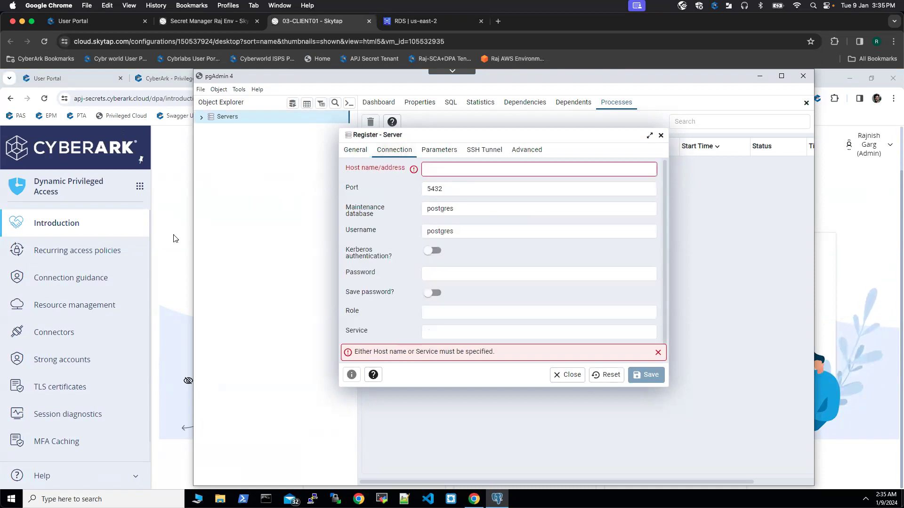
{"action": "left_click", "coordinate": [96, 253]}
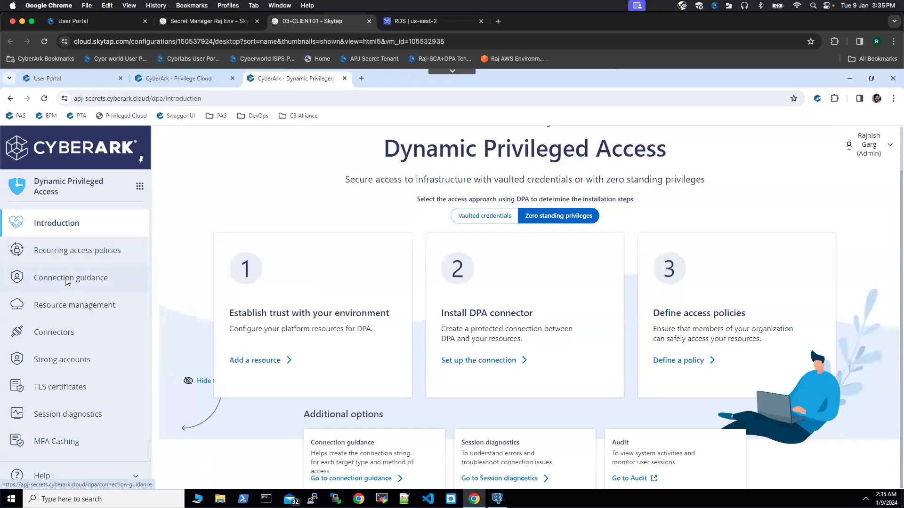
{"action": "left_click", "coordinate": [68, 279]}
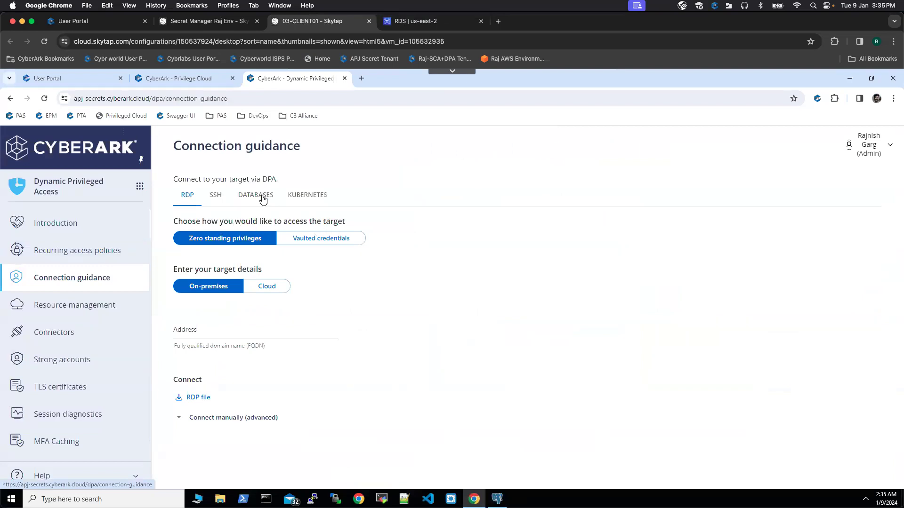
{"action": "left_click", "coordinate": [262, 199]}
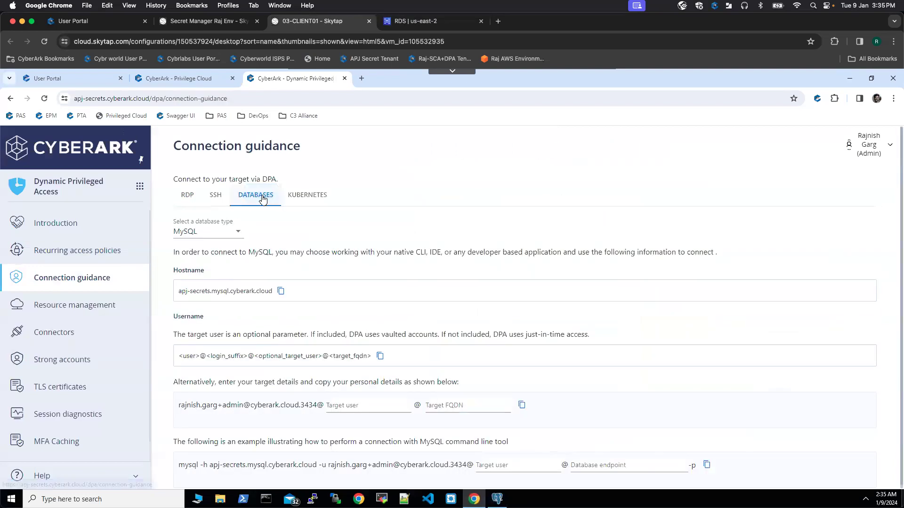
{"action": "left_click", "coordinate": [237, 234]}
{"action": "left_click", "coordinate": [205, 284]}
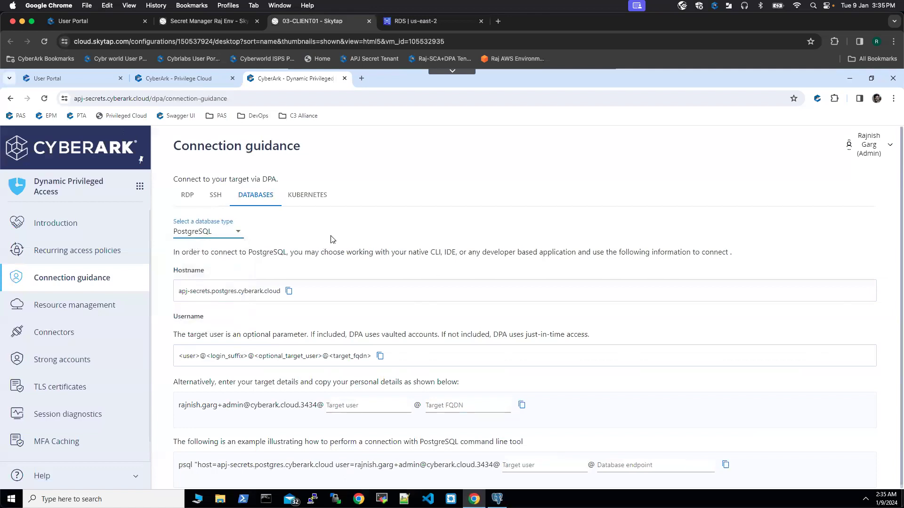
{"action": "left_click", "coordinate": [288, 292]}
Step: Back in pgAdmin, set the server's host address to apj-secrets.postgres.cyberark.cloud and clear the default username
{"action": "left_click", "coordinate": [497, 499]}
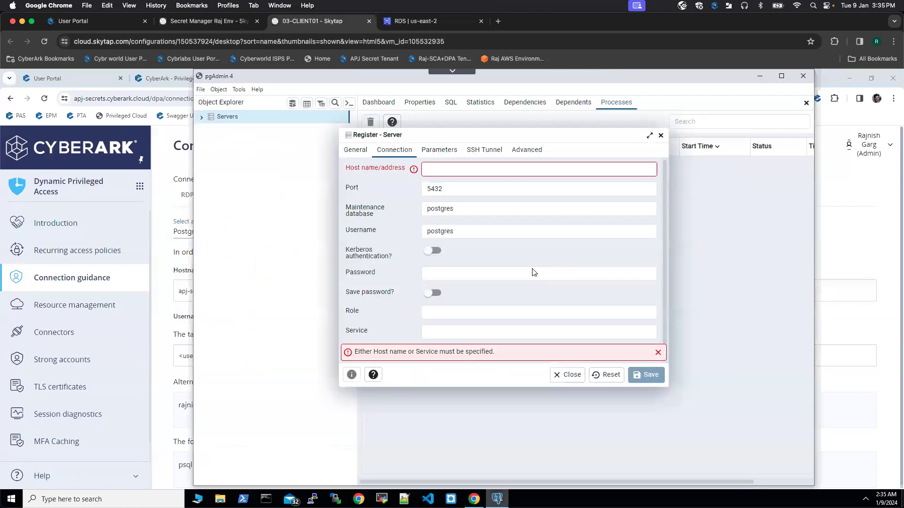
{"action": "left_click", "coordinate": [441, 170]}
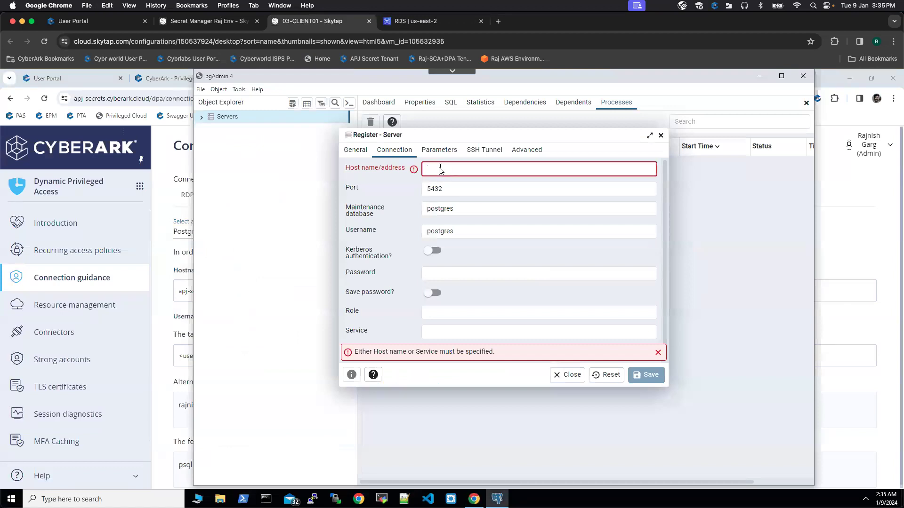
{"action": "key", "text": "ctrl+v"}
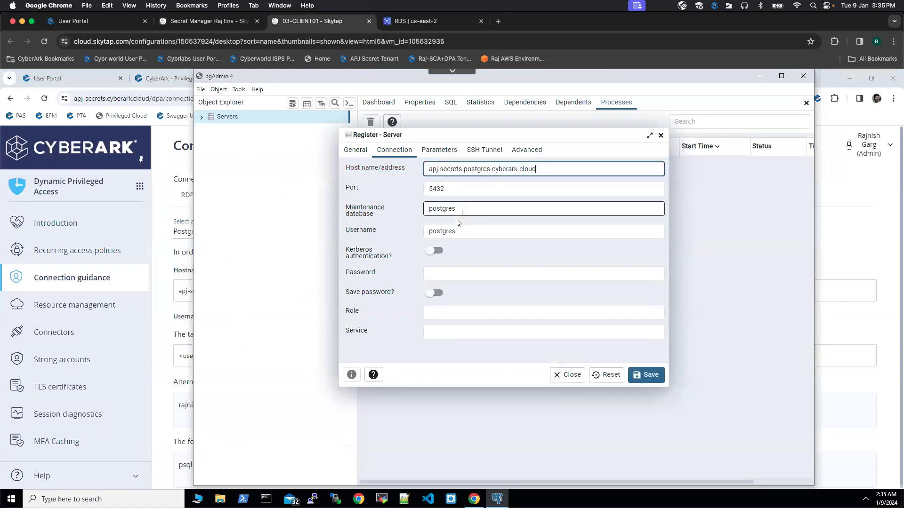
{"action": "left_click_drag", "start_coordinate": [464, 235], "coordinate": [413, 236]}
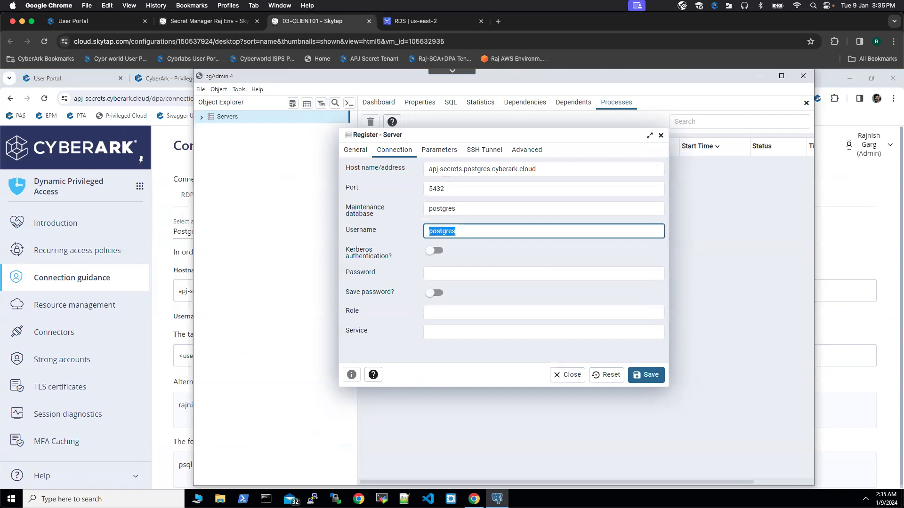
{"action": "key", "text": "BackSpace"}
Step: In the DPA connection guidance, set the target FQDN to database-1.cmzsir2bps7o.us-east-2.rds.amazonaws.com without a target user and copy the personal username string
{"action": "left_click", "coordinate": [868, 230]}
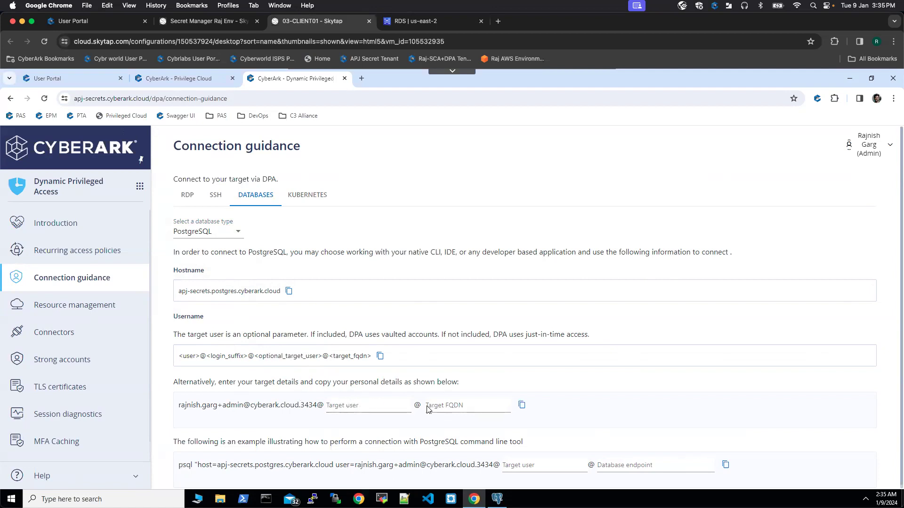
{"action": "left_click", "coordinate": [448, 408]}
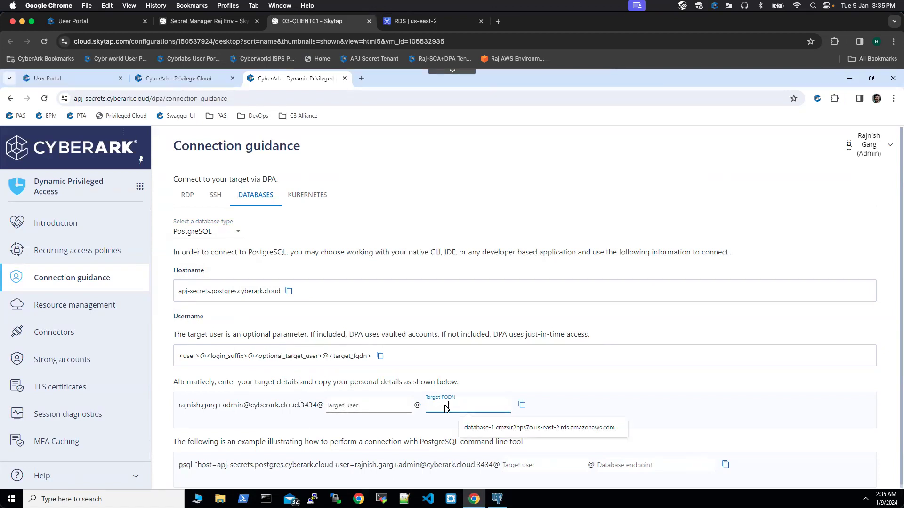
{"action": "left_click", "coordinate": [497, 432]}
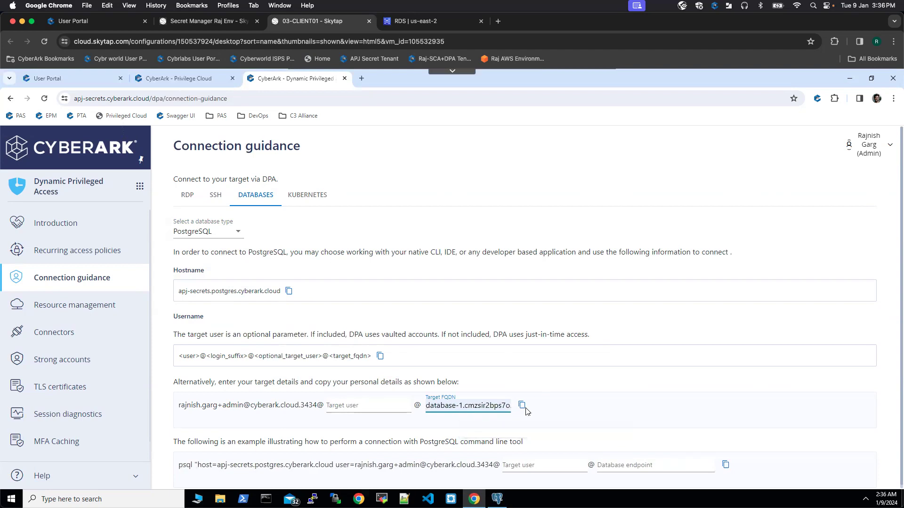
{"action": "left_click", "coordinate": [521, 407]}
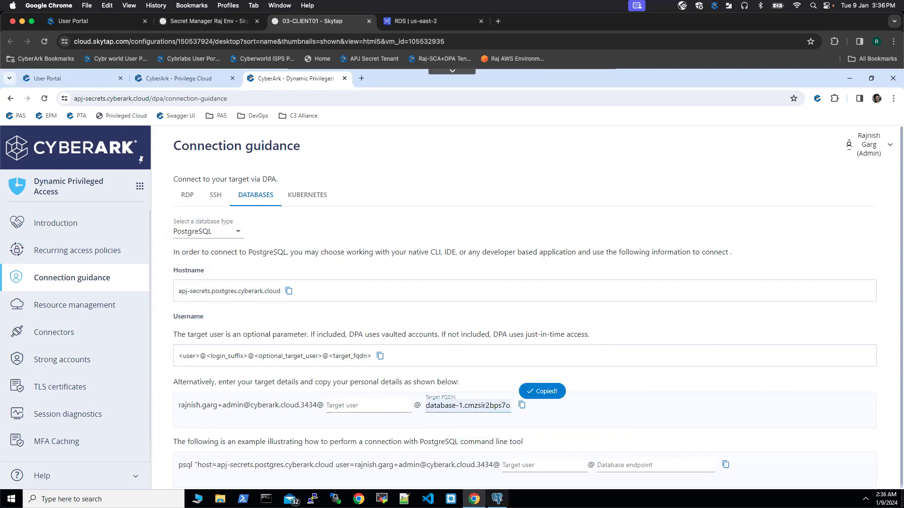
Step: In pgAdmin, fill in the copied username string without the duplicate @ before the database endpoint, and enter the account password
{"action": "left_click", "coordinate": [497, 498]}
{"action": "left_click", "coordinate": [437, 234]}
{"action": "right_click", "coordinate": [437, 234]}
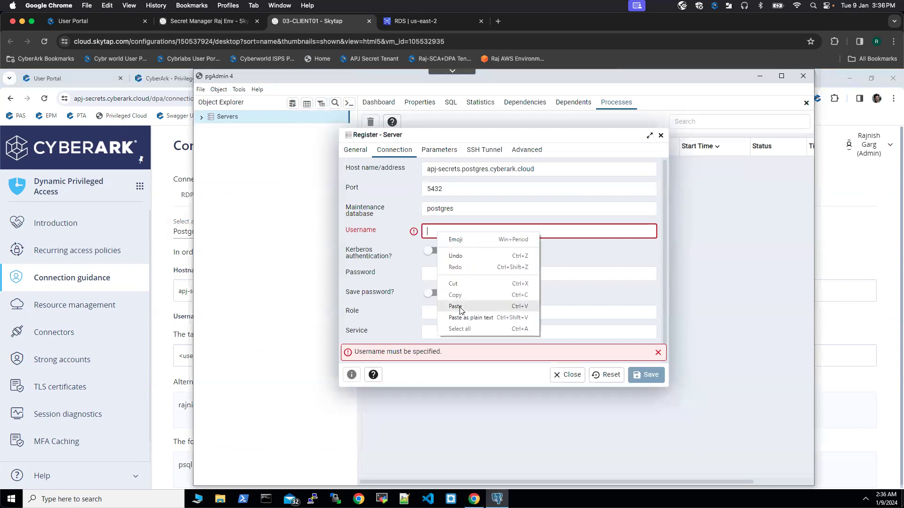
{"action": "left_click", "coordinate": [460, 309]}
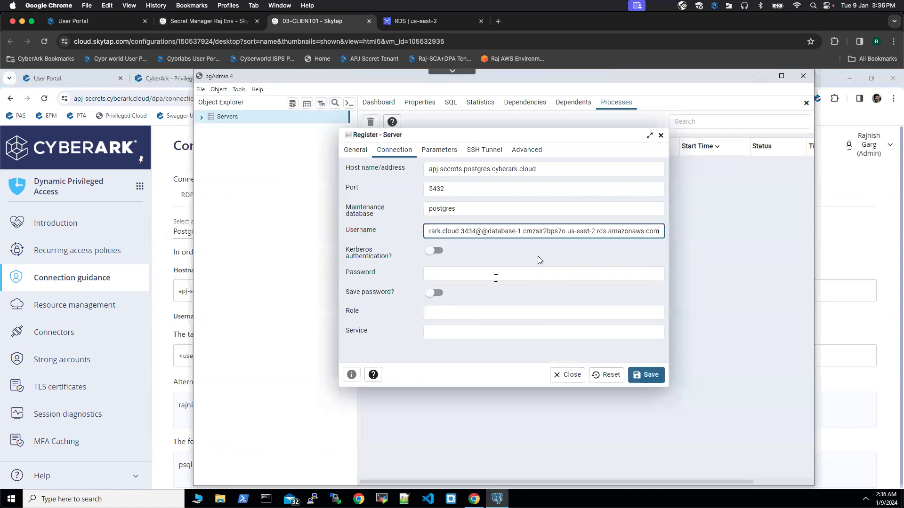
{"action": "left_click", "coordinate": [481, 231]}
{"action": "key", "text": "BackSpace"}
{"action": "left_click", "coordinate": [490, 277]}
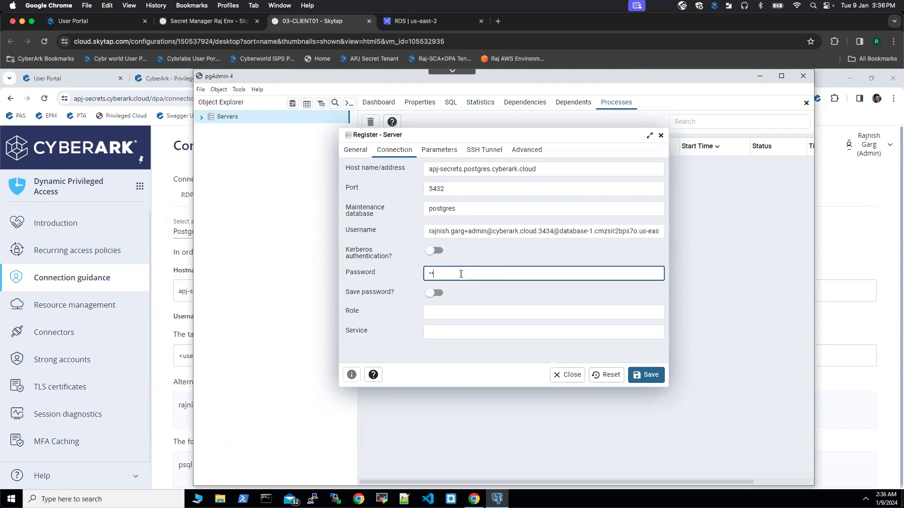
{"action": "type", "text": "•••••••"}
Step: Edit the connection timeout value in the connection parameters and save the server registration
{"action": "left_click", "coordinate": [443, 154]}
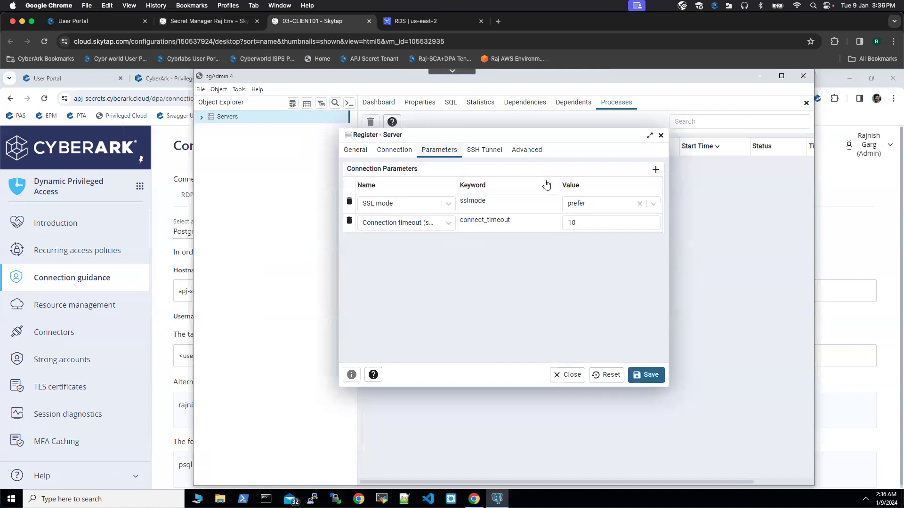
{"action": "left_click", "coordinate": [587, 226]}
{"action": "left_click", "coordinate": [647, 377]}
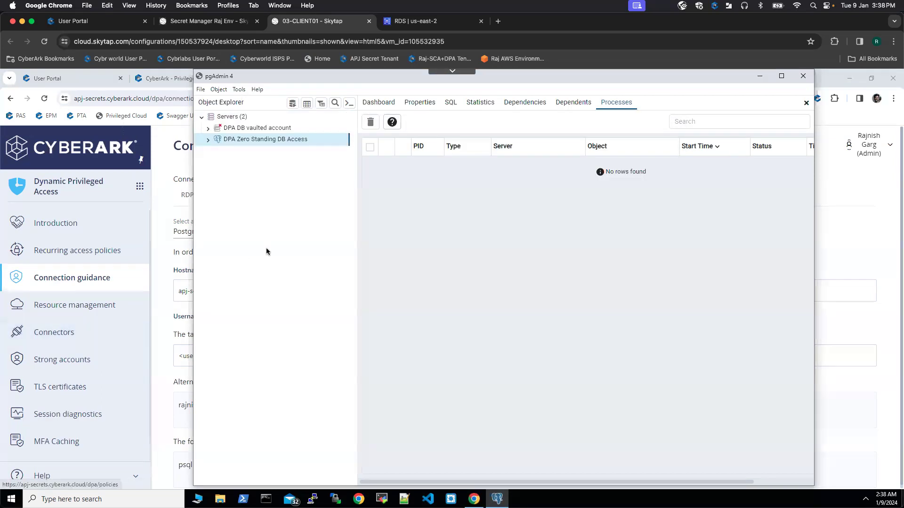
Step: Expand the postgres database under DPA Zero Standing DB Access and view its activity dashboard
{"action": "left_click", "coordinate": [208, 140]}
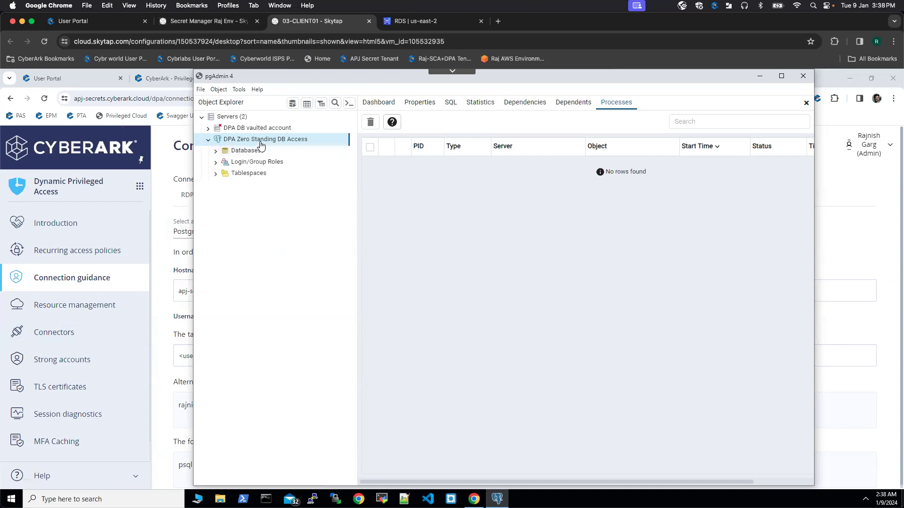
{"action": "left_click", "coordinate": [216, 154]}
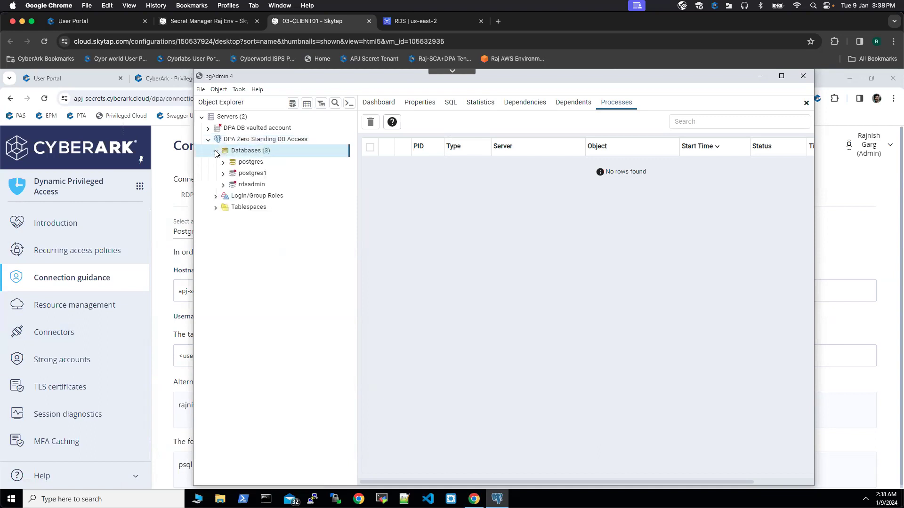
{"action": "left_click", "coordinate": [223, 163]}
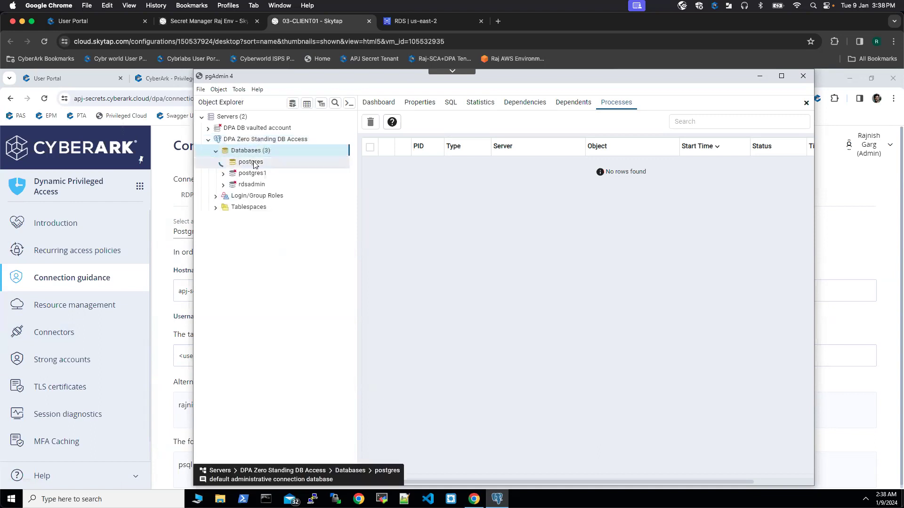
{"action": "left_click", "coordinate": [377, 106]}
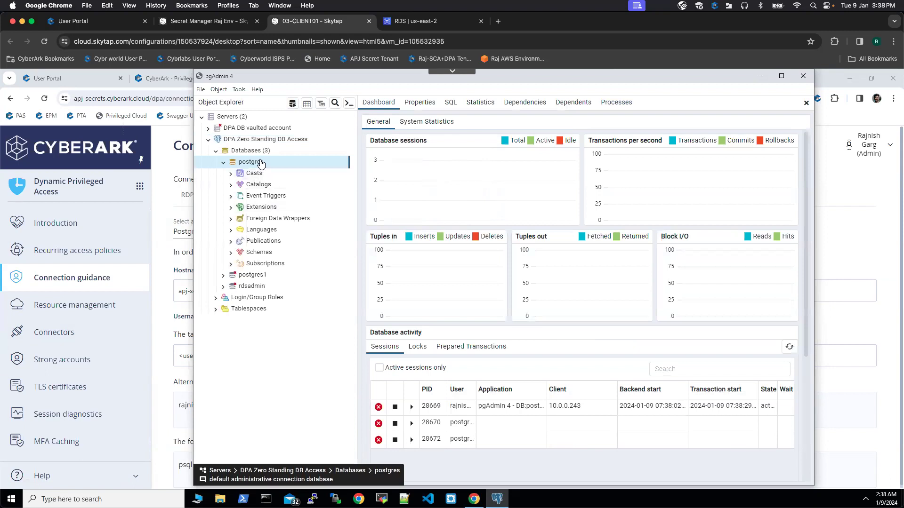
Step: Open a query editor on the postgres database, run "SELECT current_user;" and select the returned user name
{"action": "left_click", "coordinate": [292, 105]}
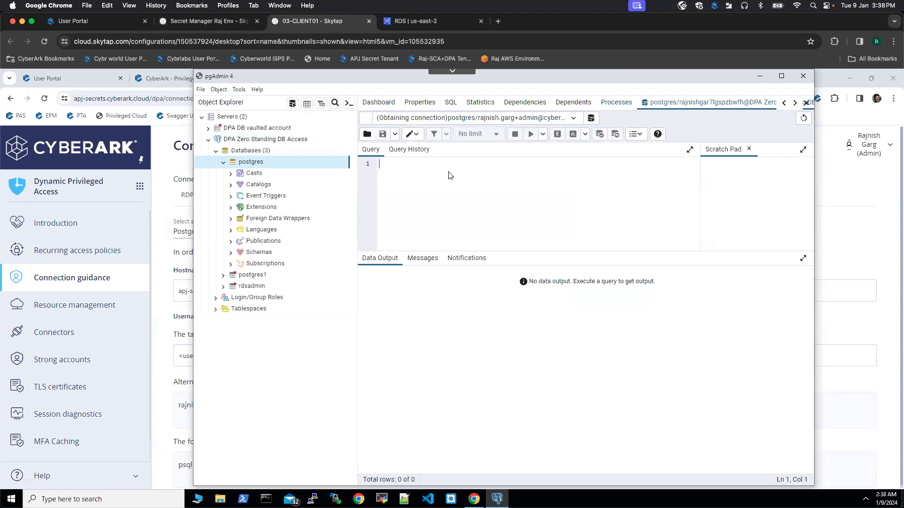
{"action": "type", "text": "SELECT current_user;"}
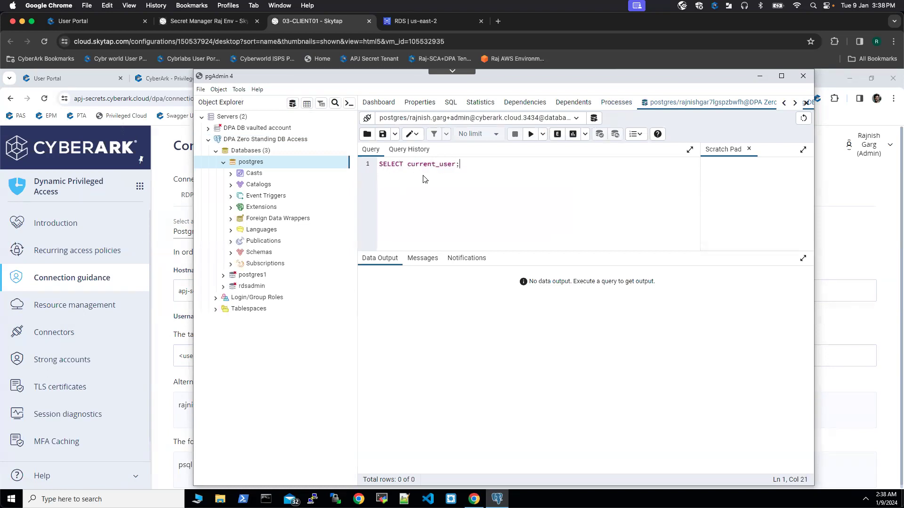
{"action": "left_click", "coordinate": [531, 135]}
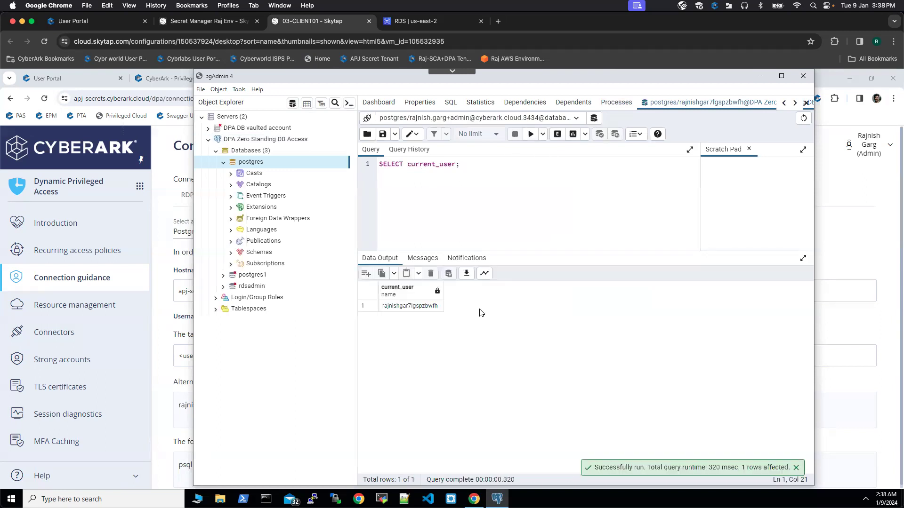
{"action": "left_click", "coordinate": [415, 309]}
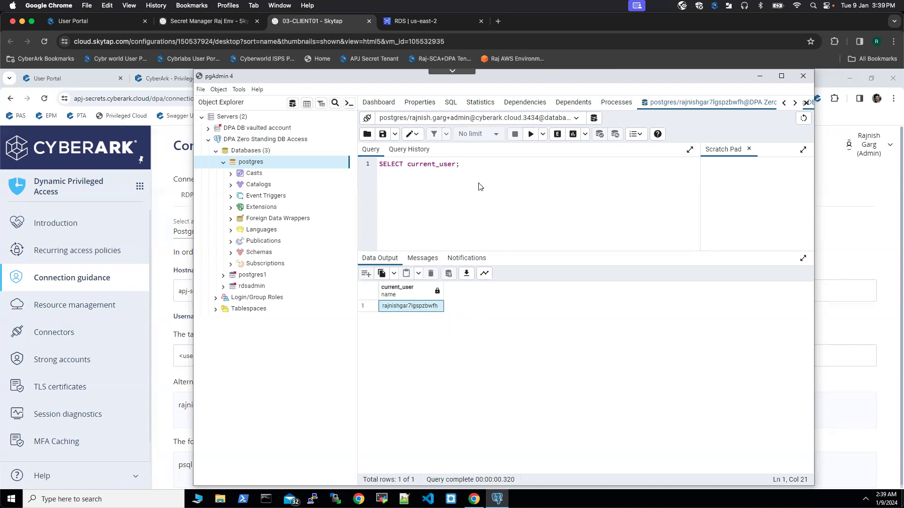
Step: Replace the query with "SELECT count(*) from pg_user;" and run it
{"action": "left_click_drag", "start_coordinate": [459, 164], "coordinate": [375, 163]}
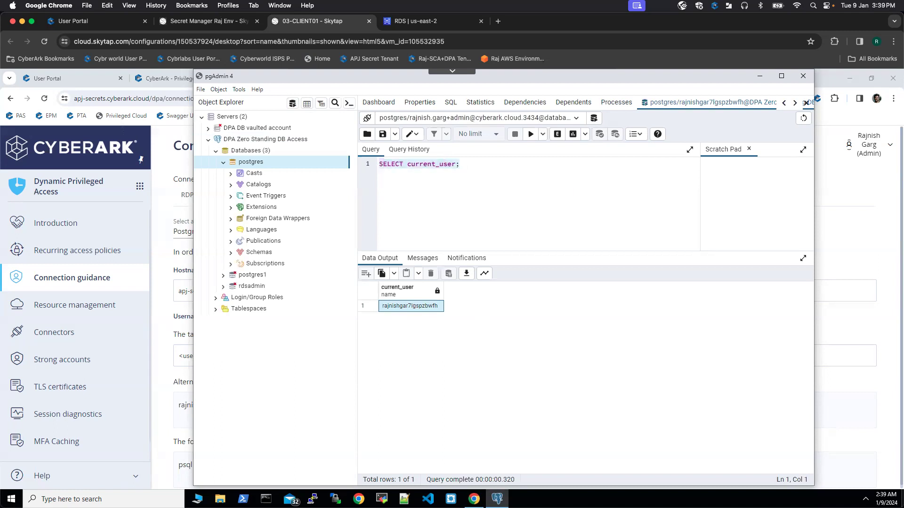
{"action": "key", "text": "BackSpace"}
{"action": "type", "text": "SE"}
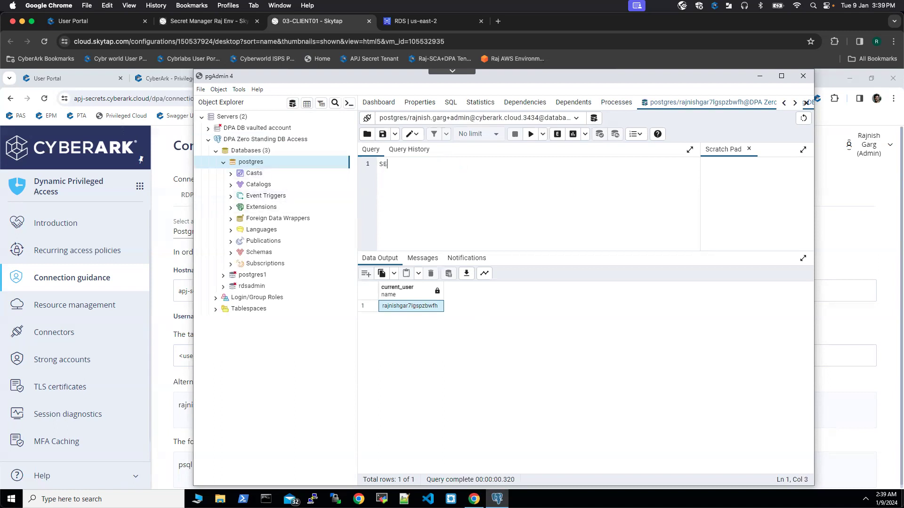
{"action": "type", "text": "LECT count(*) from"}
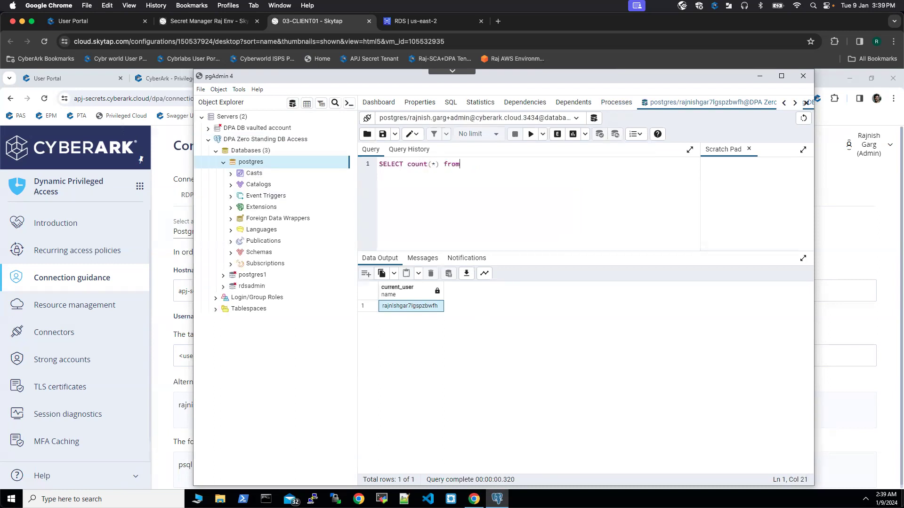
{"action": "key", "text": "BackSpace"}
{"action": "key", "text": "BackSpace"}
{"action": "key", "text": "BackSpace"}
{"action": "type", "text": ") from pg_user;"}
{"action": "left_click", "coordinate": [531, 134]}
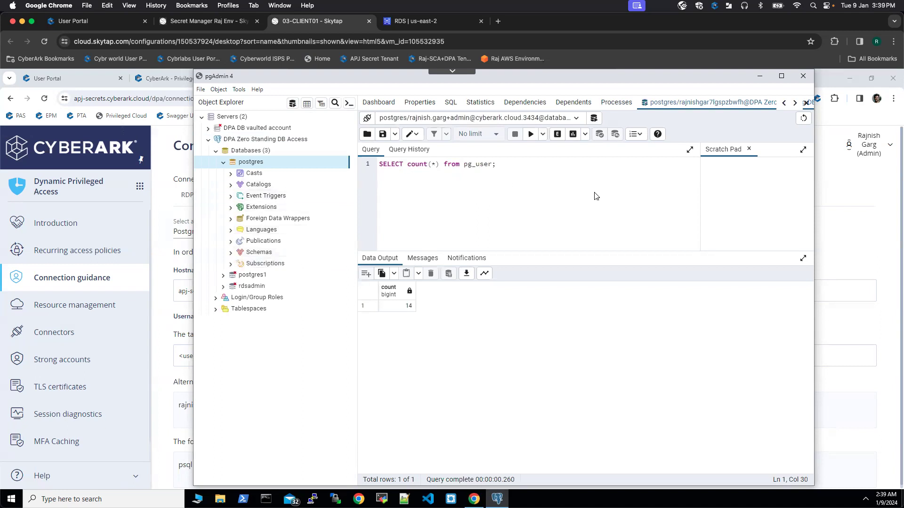
Step: Disconnect from the DPA Zero Standing DB Access server and confirm the disconnection
{"action": "right_click", "coordinate": [276, 140]}
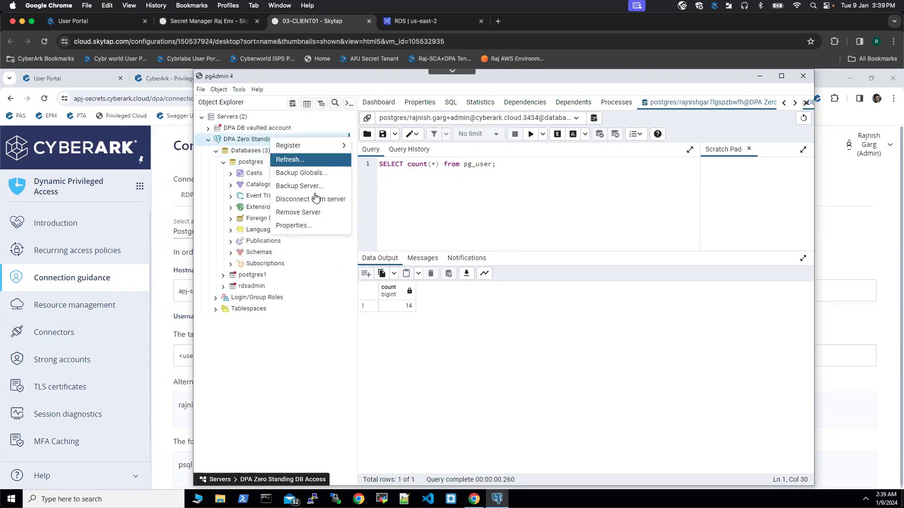
{"action": "left_click", "coordinate": [310, 199]}
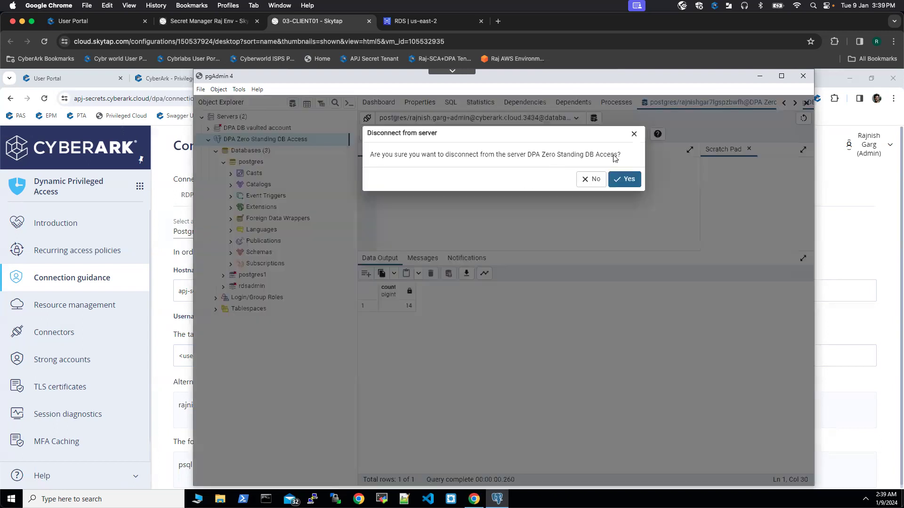
{"action": "left_click", "coordinate": [628, 182]}
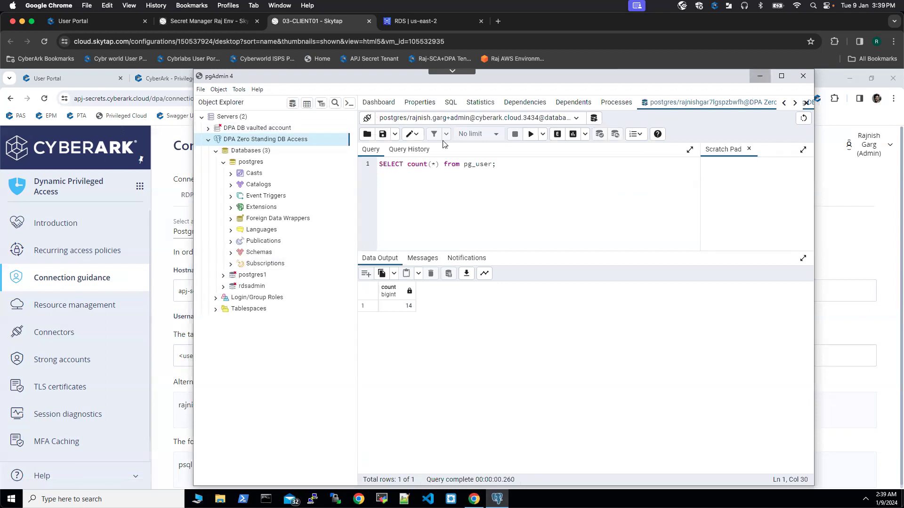
Step: Switch to CyberArk in the browser, open the Audit service and examine the user on target in the 00:01:18 JIT session's details
{"action": "left_click", "coordinate": [139, 187]}
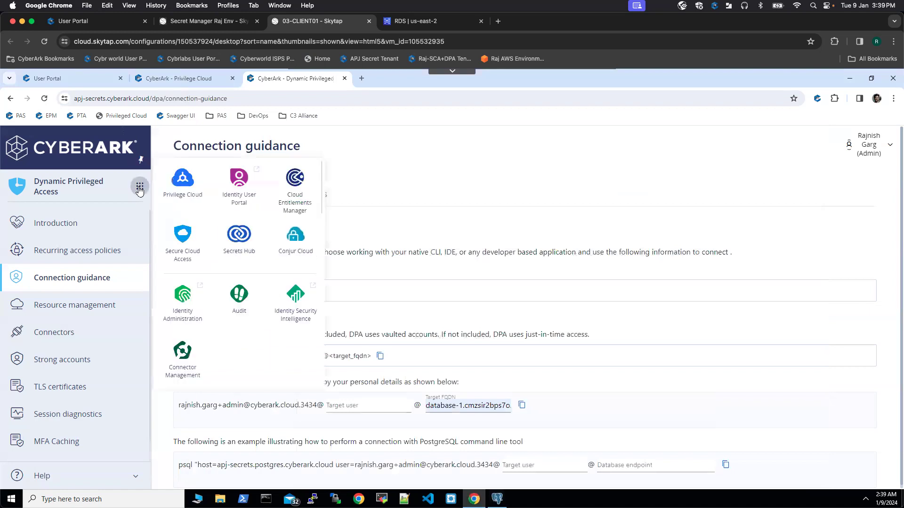
{"action": "left_click", "coordinate": [240, 302]}
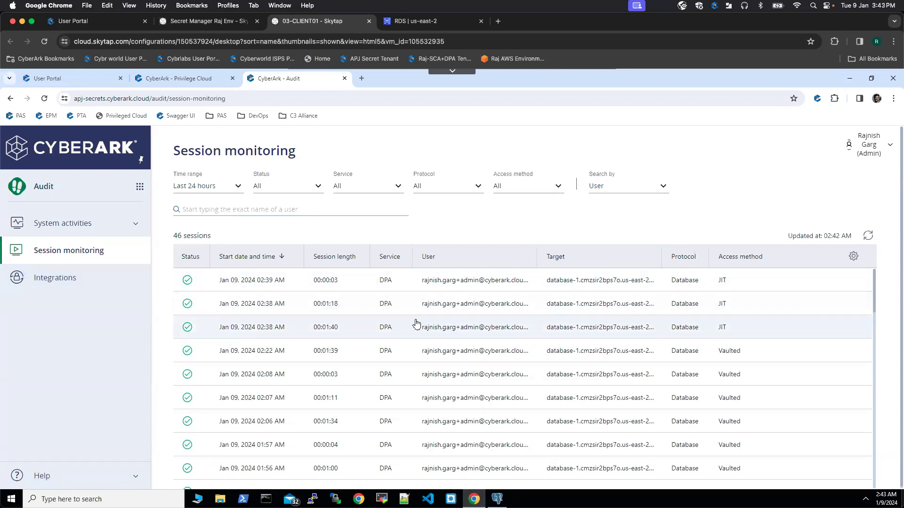
{"action": "left_click", "coordinate": [354, 307]}
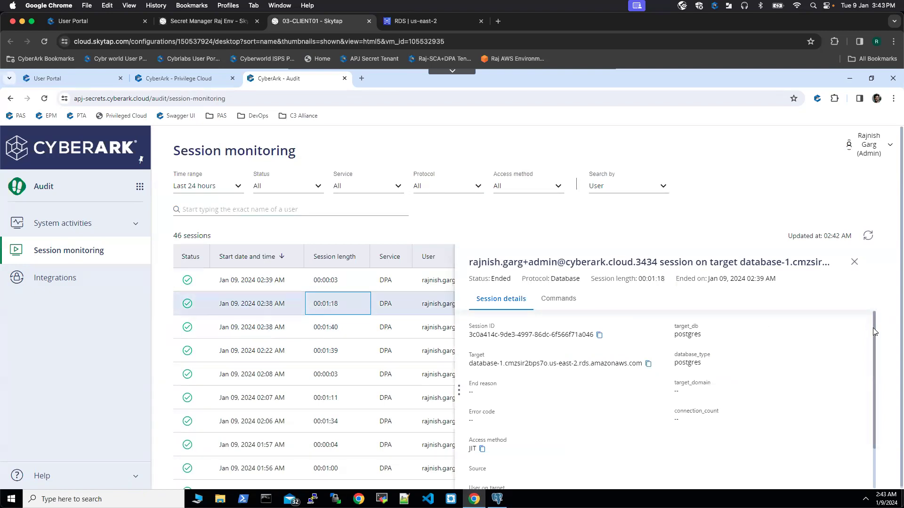
{"action": "scroll", "coordinate": [874, 337], "scroll_direction": "down", "scroll_amount": 2}
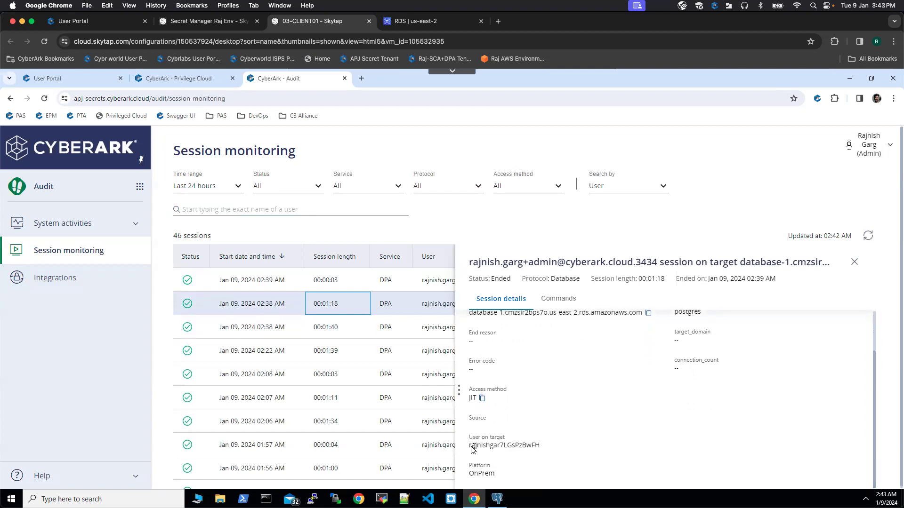
{"action": "left_click_drag", "start_coordinate": [470, 447], "coordinate": [545, 451]}
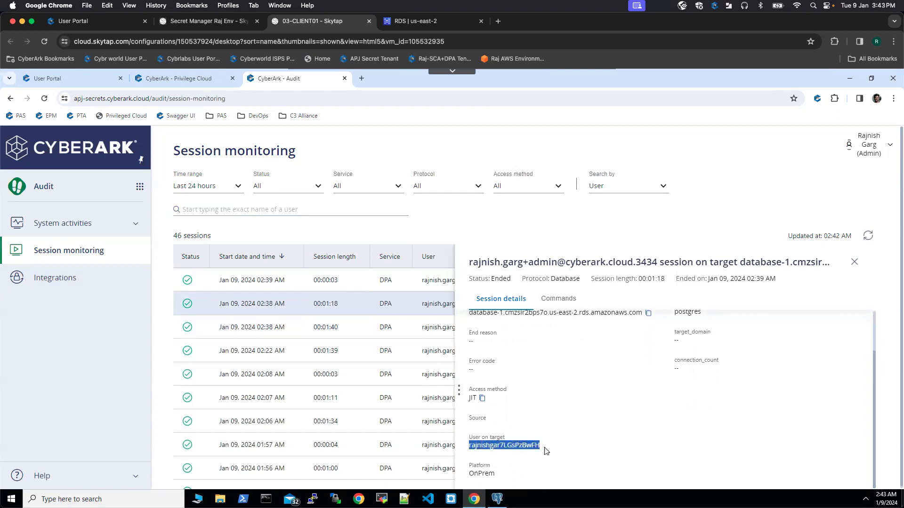
Step: Review the commands recorded in this session, highlighting "SELECT count(*) from pg_user;" and "SELECT current_user;"
{"action": "left_click", "coordinate": [562, 301]}
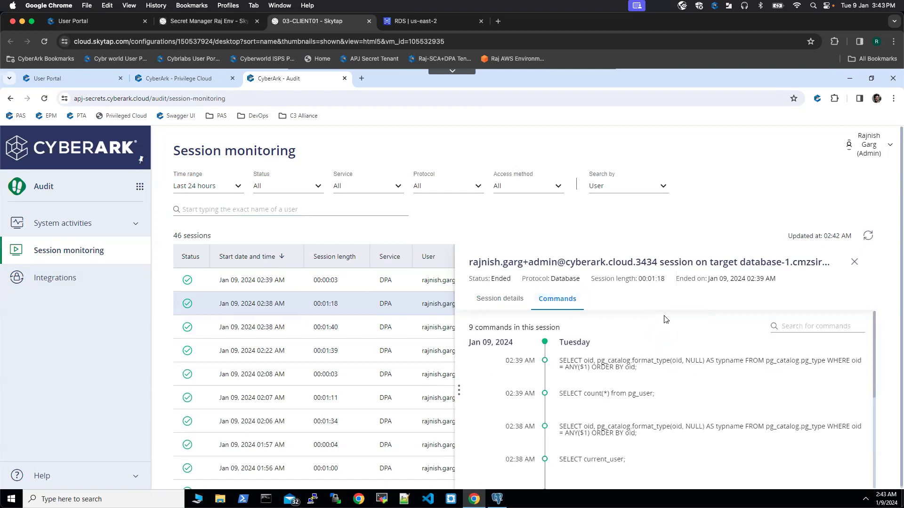
{"action": "left_click_drag", "start_coordinate": [655, 395], "coordinate": [557, 395]}
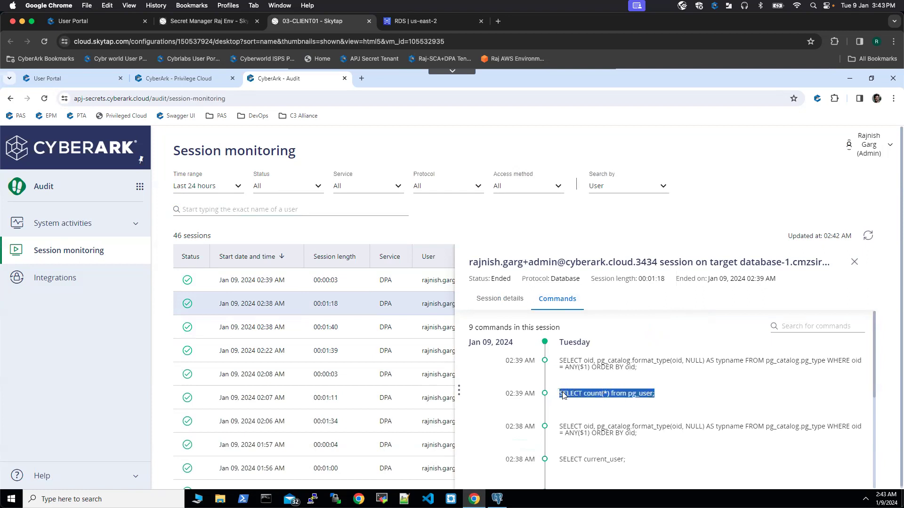
{"action": "left_click_drag", "start_coordinate": [626, 460], "coordinate": [558, 461]}
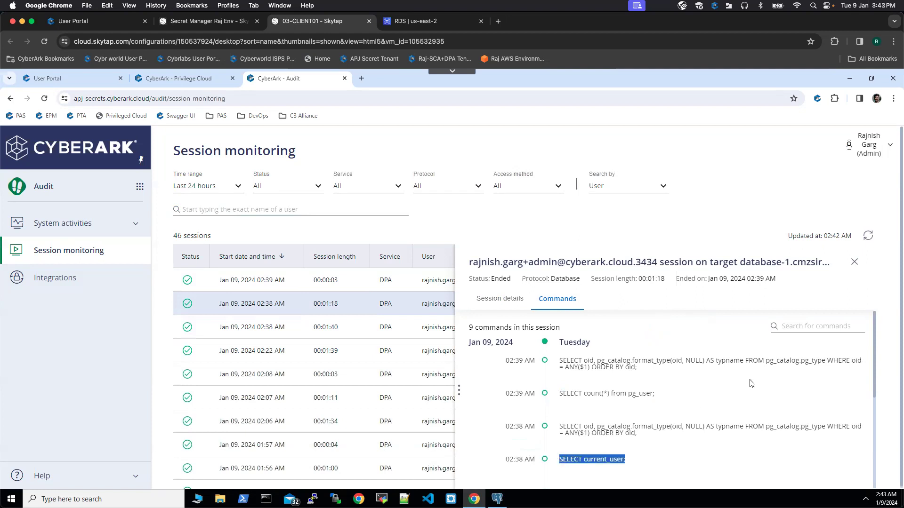